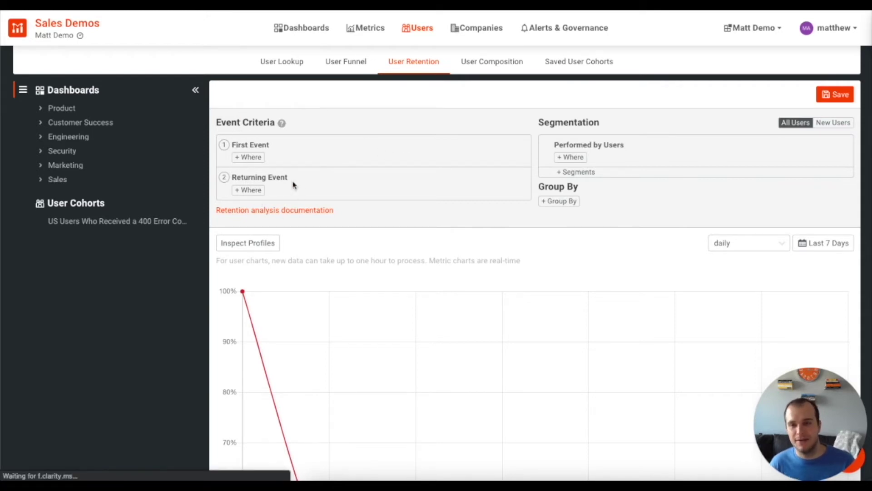
# - Add a first event condition requiring the request URI Route to be /login
pyautogui.click(251, 158)
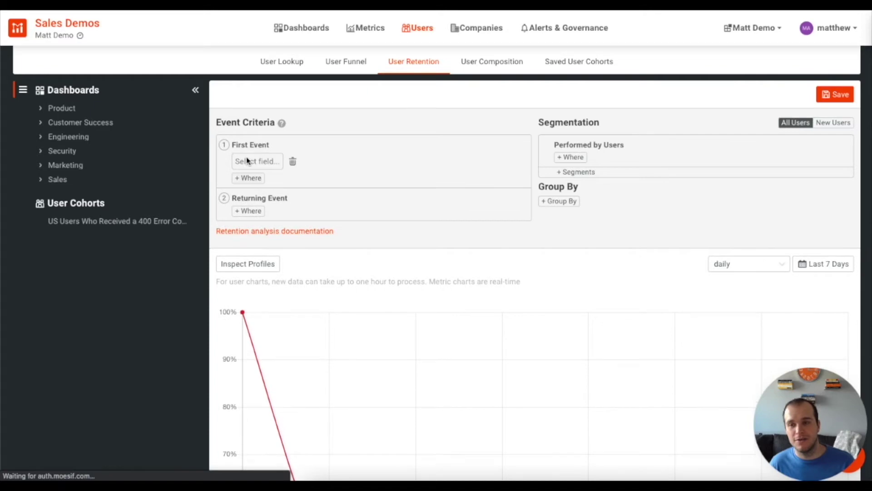
pyautogui.click(269, 163)
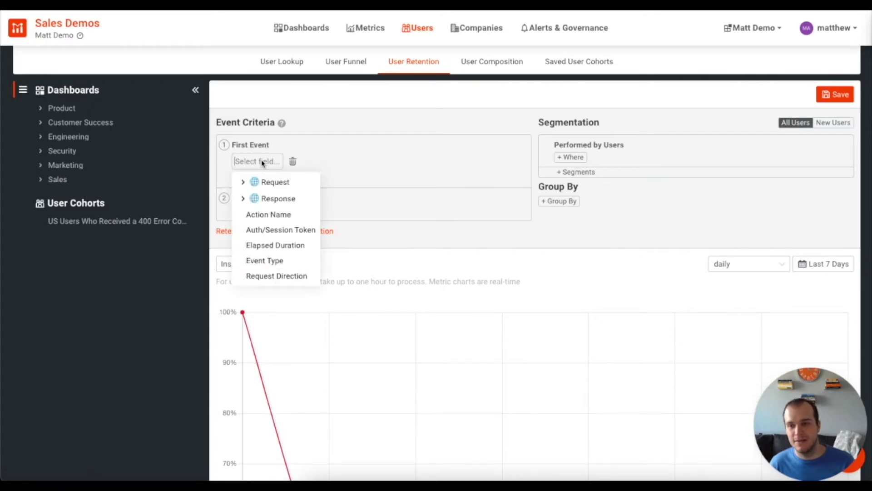
pyautogui.click(242, 183)
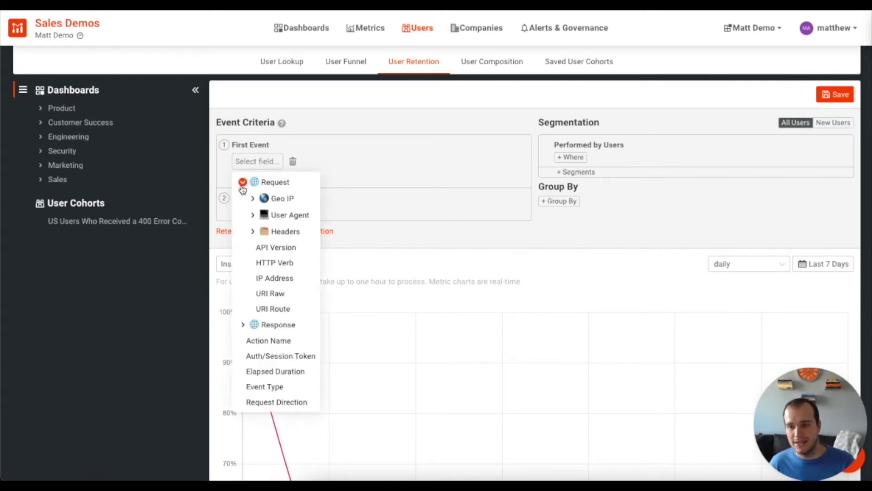
pyautogui.click(281, 311)
pyautogui.click(339, 162)
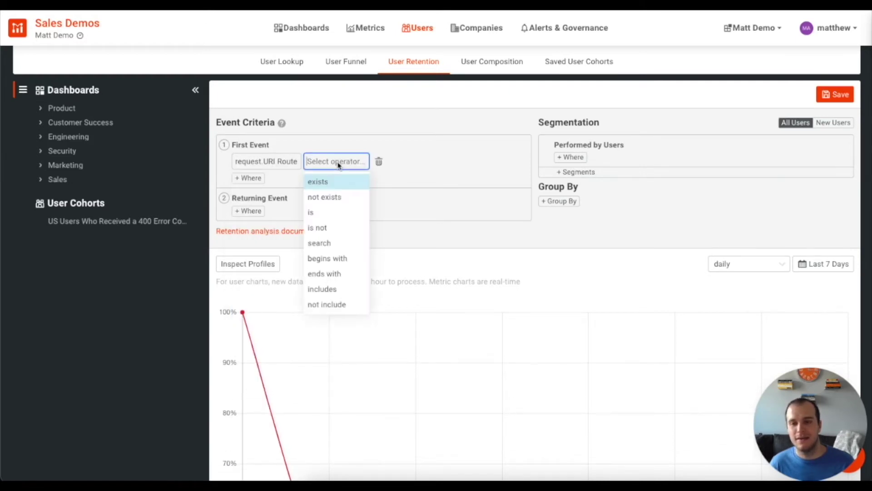
pyautogui.click(331, 212)
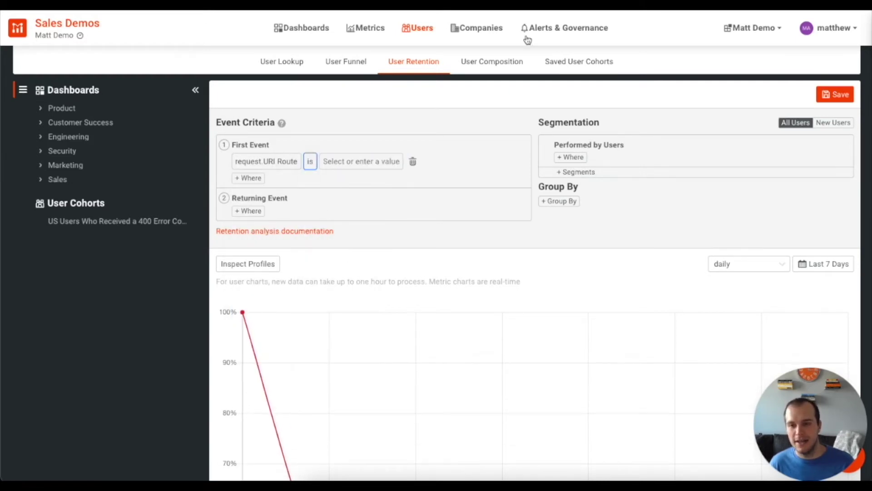
pyautogui.click(369, 162)
pyautogui.write('log')
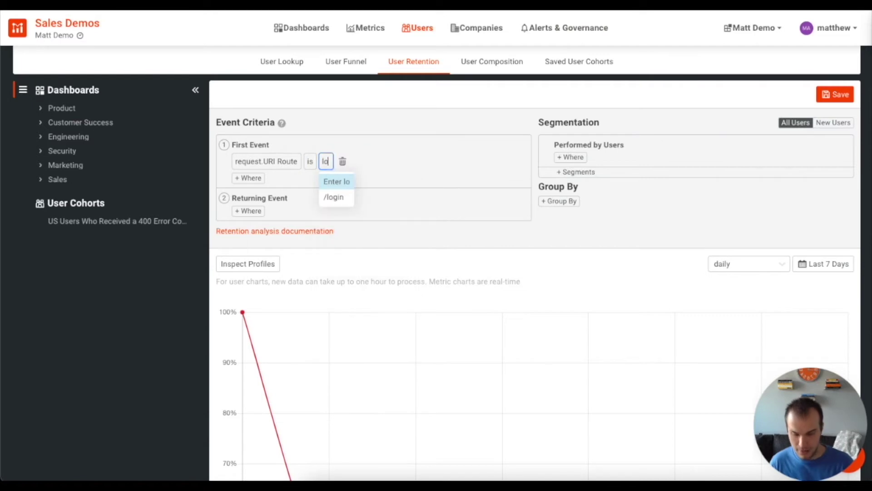
pyautogui.click(340, 197)
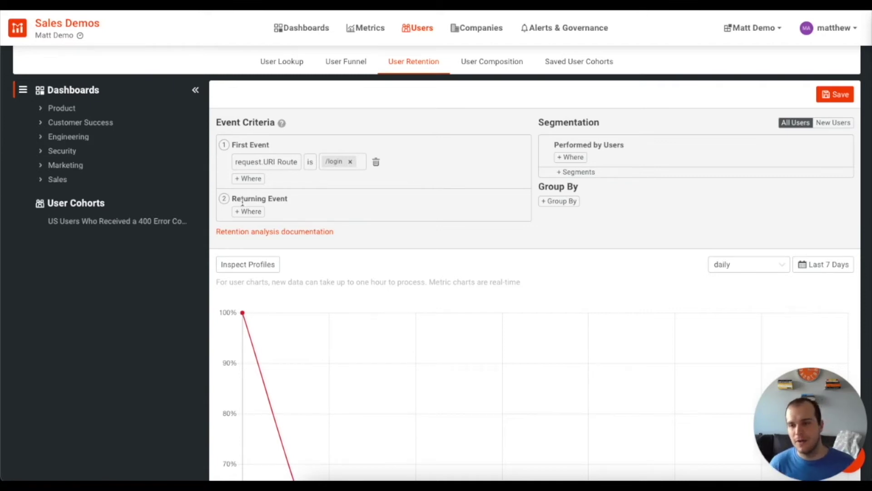
# - Add a returning event condition requiring the request URI Route to be /purchases
pyautogui.click(255, 216)
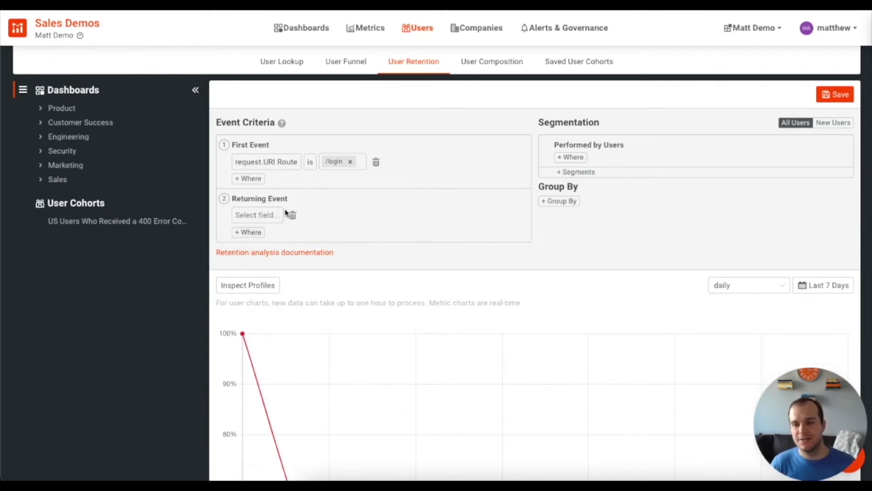
pyautogui.click(258, 216)
pyautogui.click(249, 235)
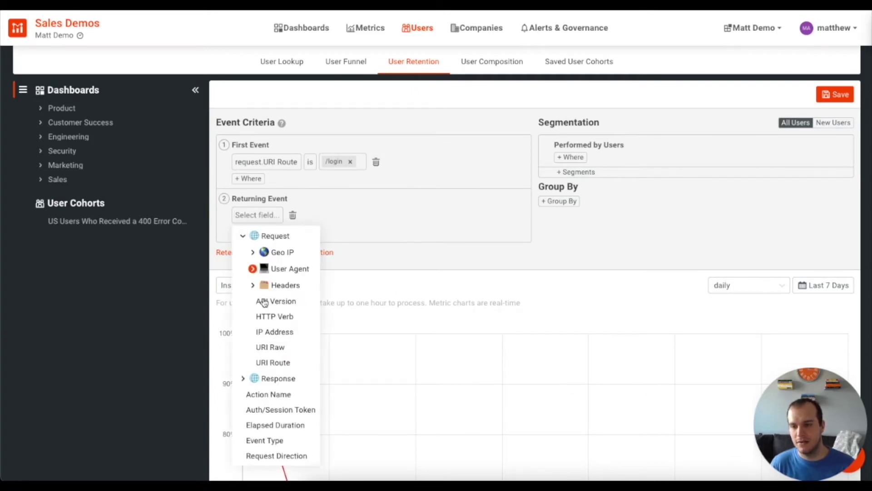
pyautogui.click(274, 363)
pyautogui.click(337, 215)
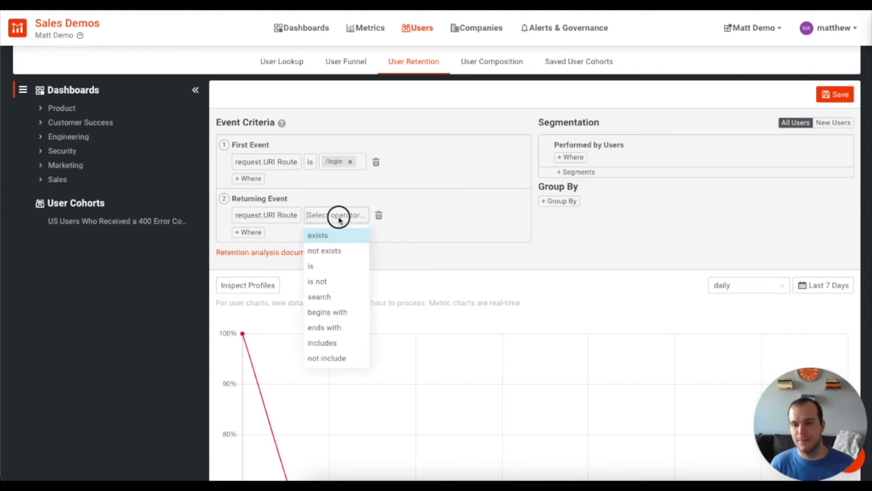
pyautogui.click(312, 266)
pyautogui.click(361, 218)
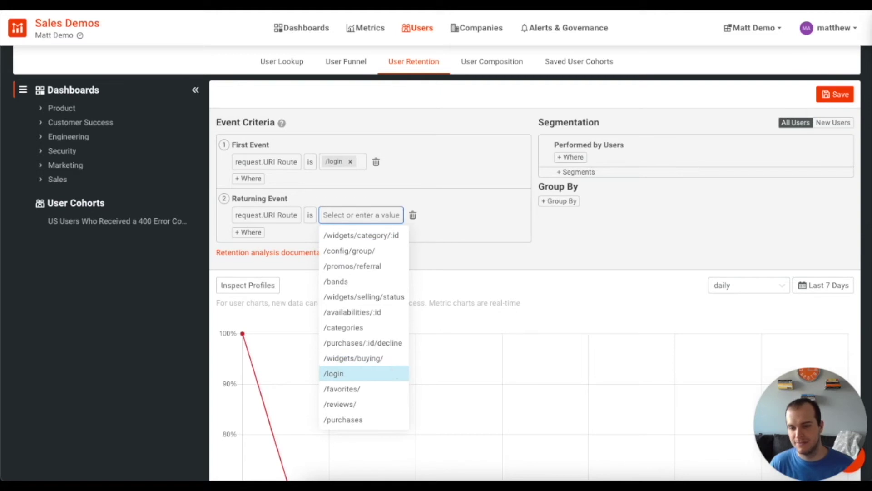
pyautogui.click(354, 418)
# - Examine the daily retention curve from login to purchases and the percentages per day in the table beneath it
pyautogui.scroll(-2, 580, 190)
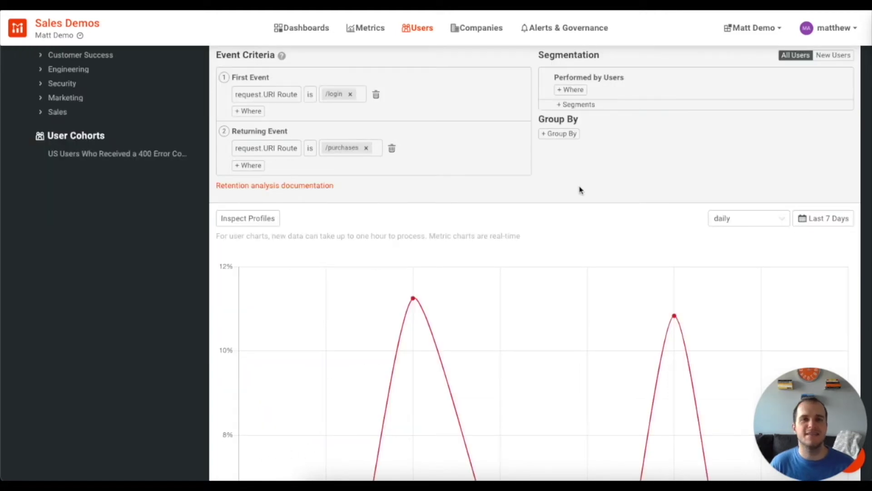
pyautogui.scroll(-5, 714, 301)
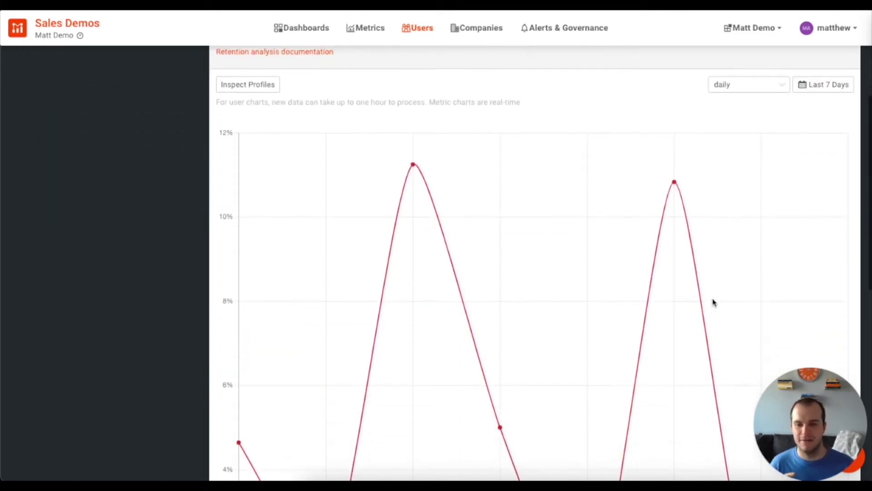
pyautogui.scroll(-3, 713, 301)
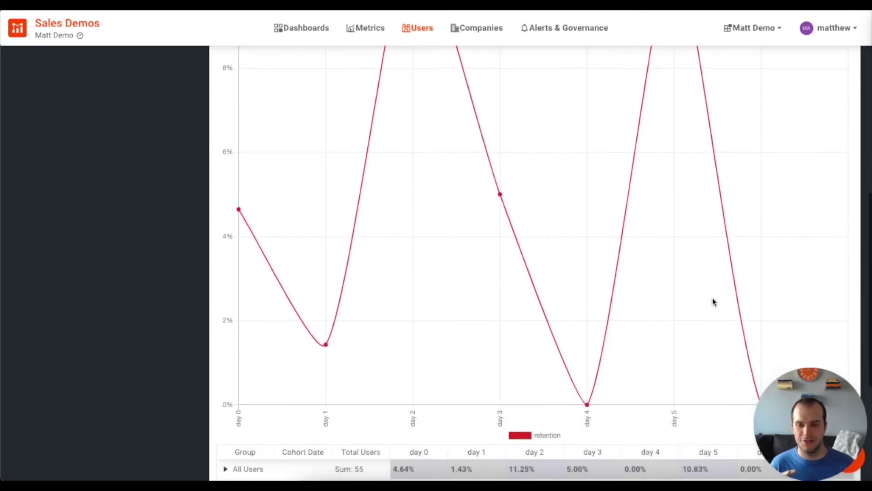
pyautogui.moveTo(238, 210)
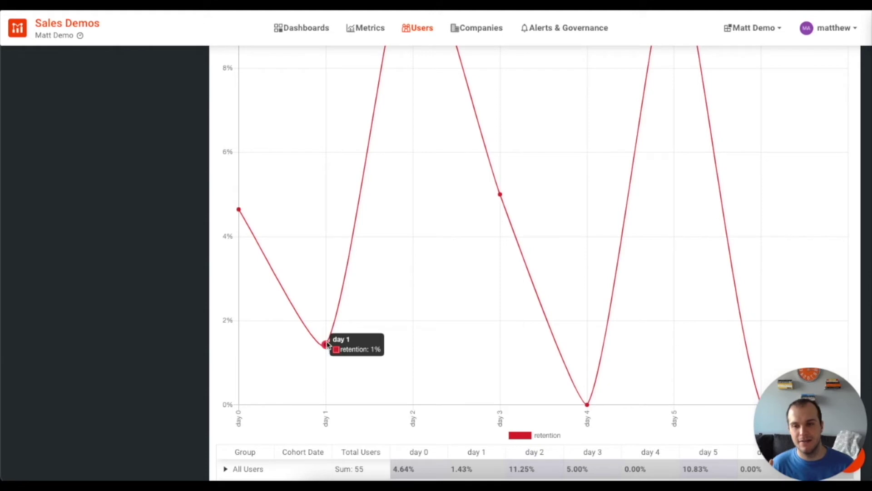
pyautogui.scroll(4, 390, 299)
pyautogui.scroll(-9, 397, 274)
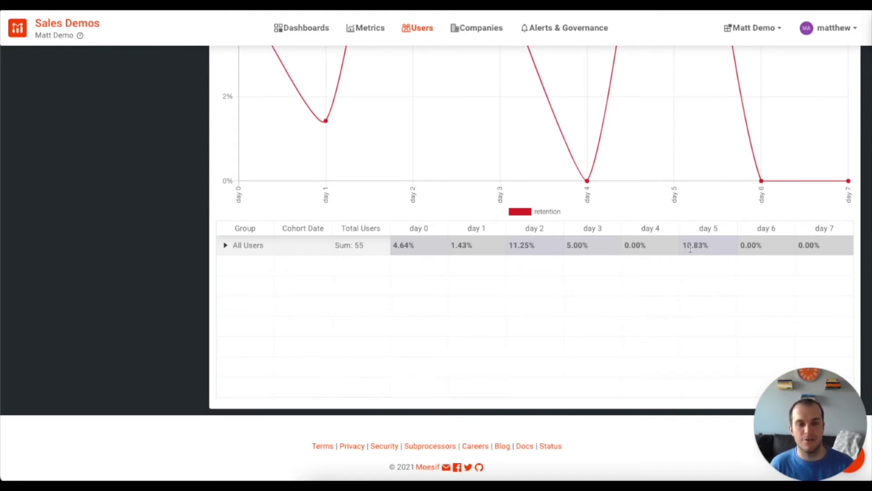
pyautogui.scroll(1, 707, 271)
pyautogui.scroll(2, 705, 271)
pyautogui.scroll(4, 675, 60)
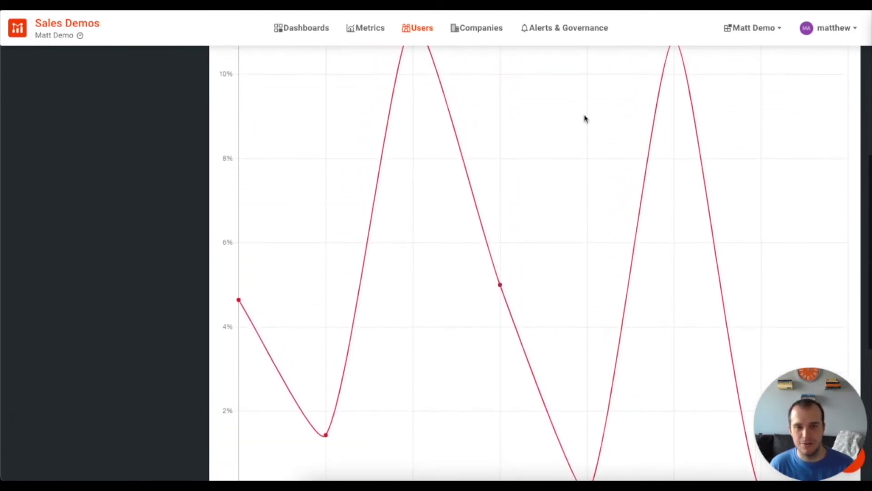
pyautogui.scroll(5, 578, 118)
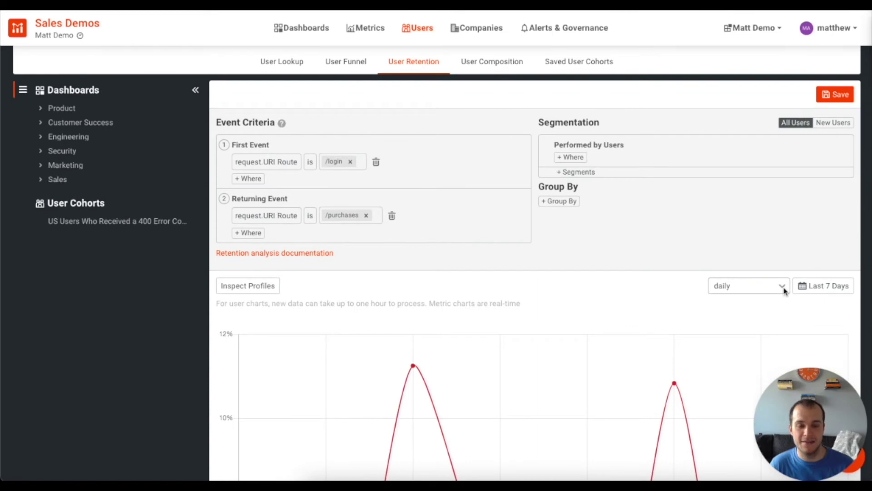
# - Set the retention chart's interval to weekly and its date range to Last Year
pyautogui.click(782, 287)
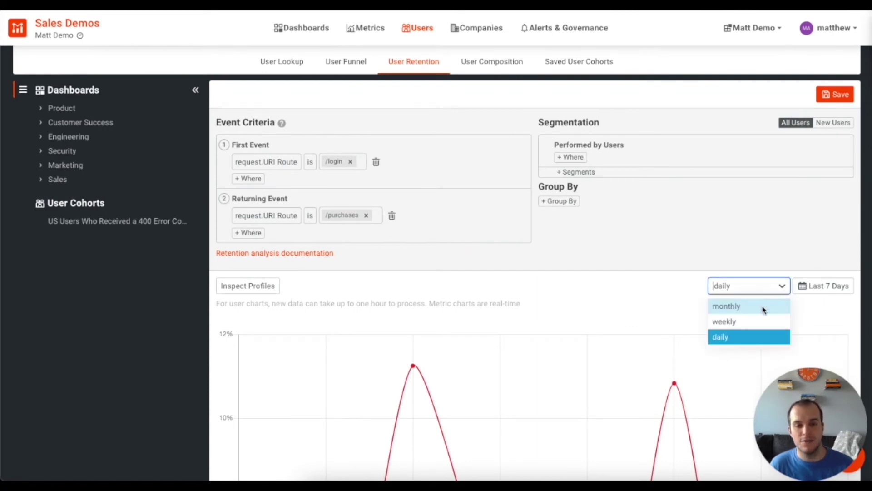
pyautogui.click(754, 322)
pyautogui.click(826, 285)
pyautogui.click(745, 428)
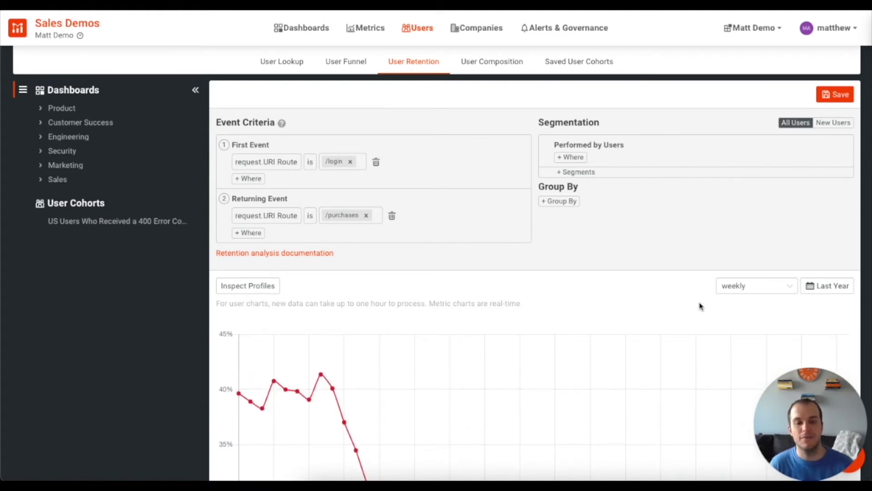
# - Examine the weekly retention curve and the All Users row of weekly percentages in the table beneath it
pyautogui.scroll(-8, 570, 282)
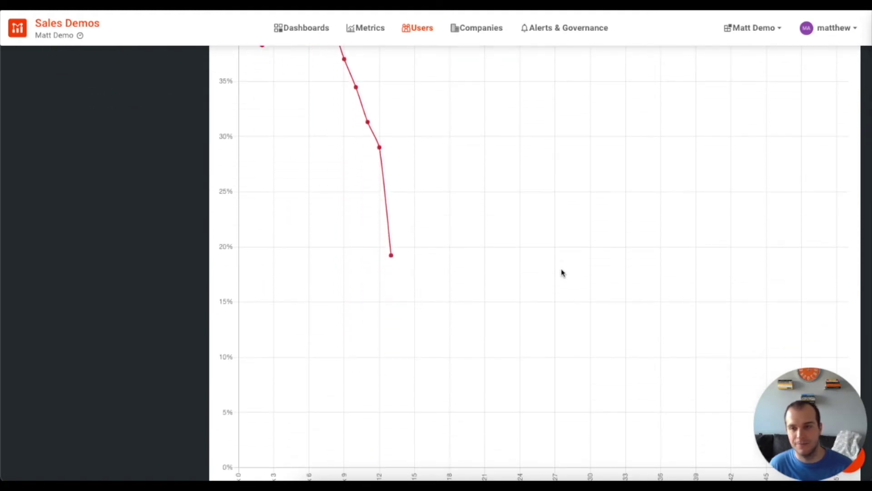
pyautogui.scroll(5, 561, 272)
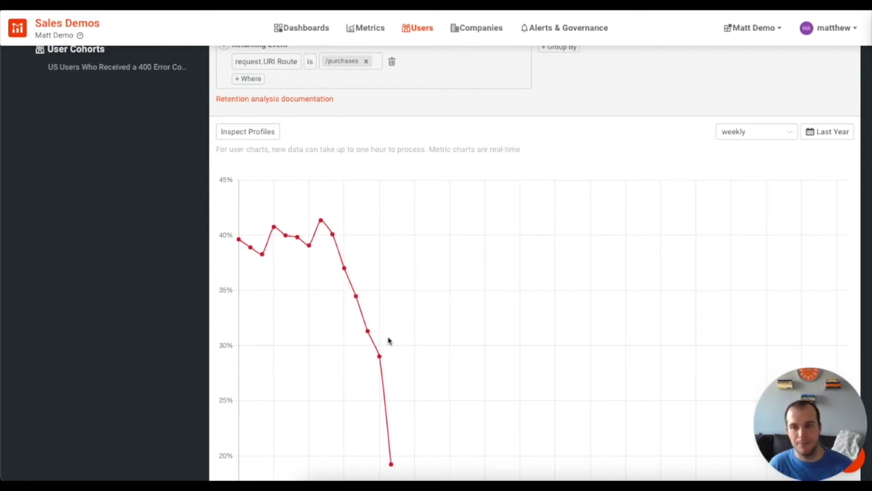
pyautogui.scroll(-10, 596, 356)
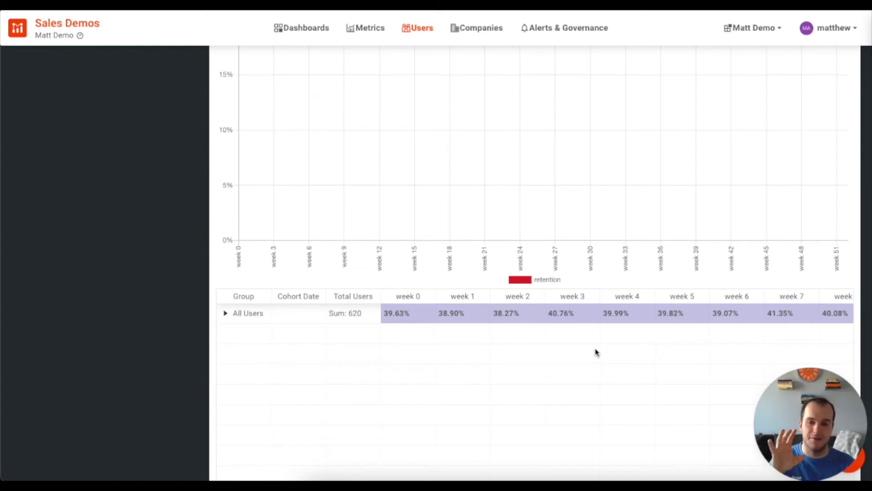
pyautogui.hscroll(3, 454, 315)
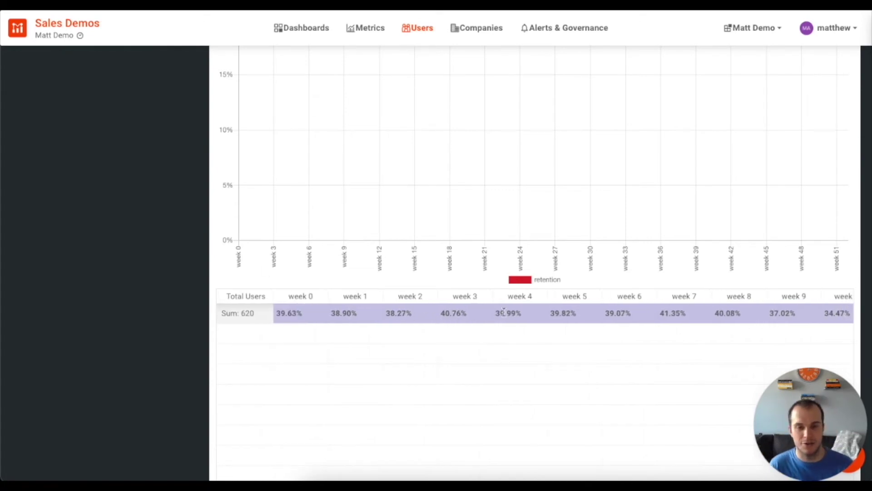
pyautogui.hscroll(-3, 418, 316)
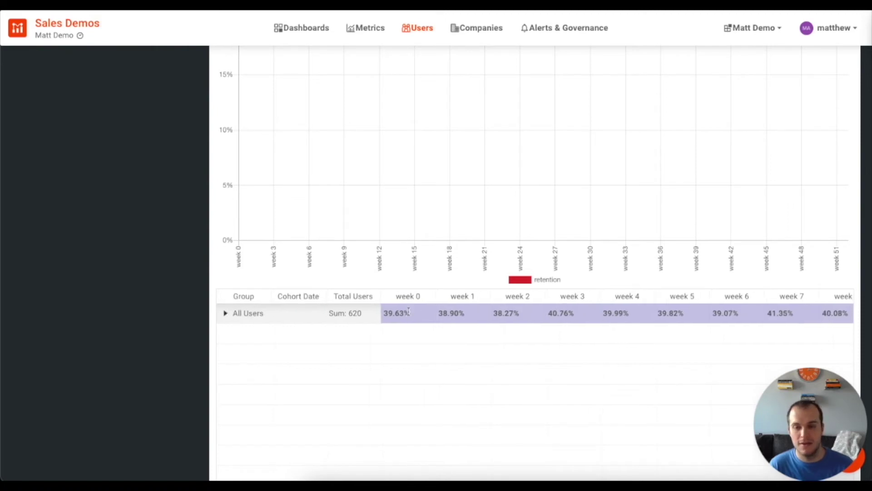
pyautogui.scroll(2, 356, 252)
pyautogui.scroll(10, 355, 253)
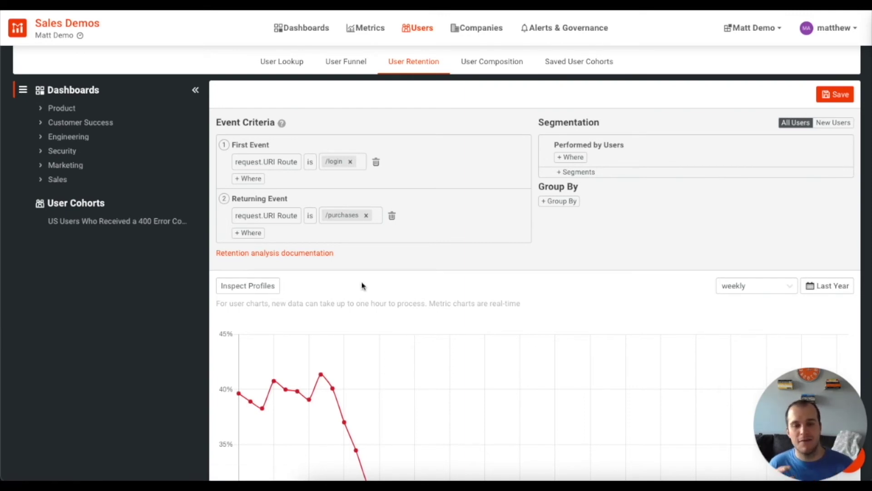
# - Restrict the segmentation to users whose Geo IP Country Code is US, and review the filtered retention chart
pyautogui.click(570, 158)
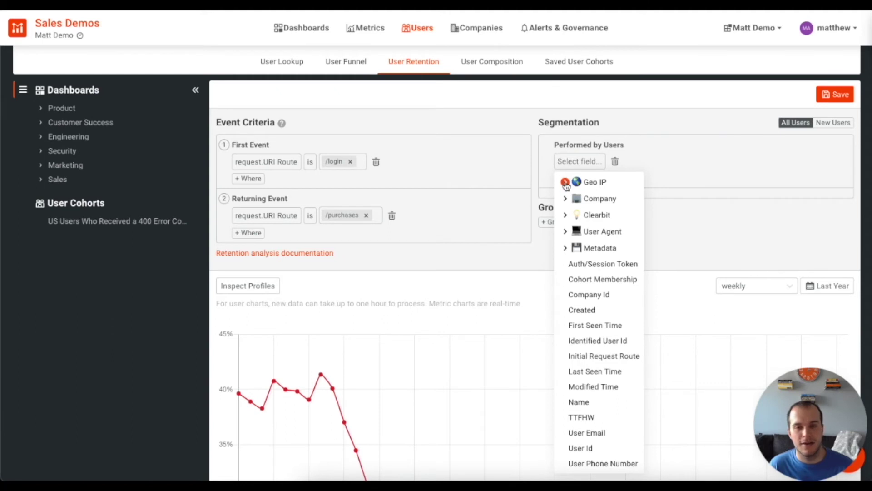
pyautogui.click(565, 182)
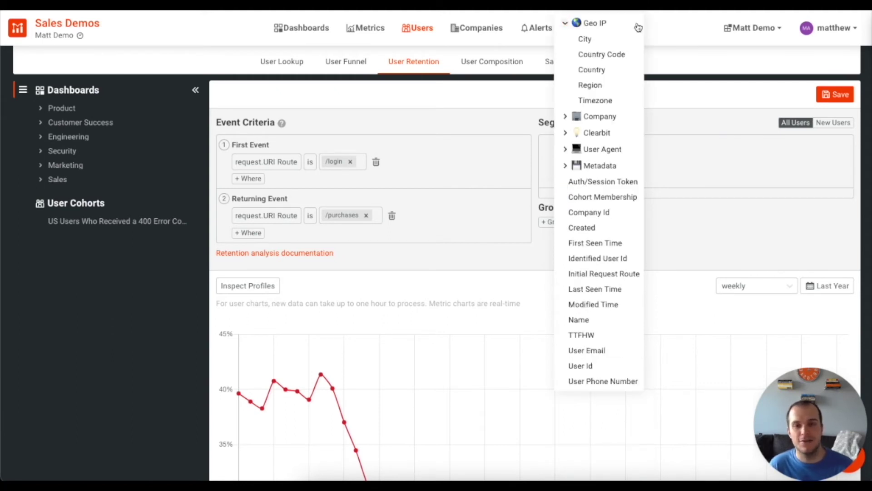
pyautogui.click(608, 56)
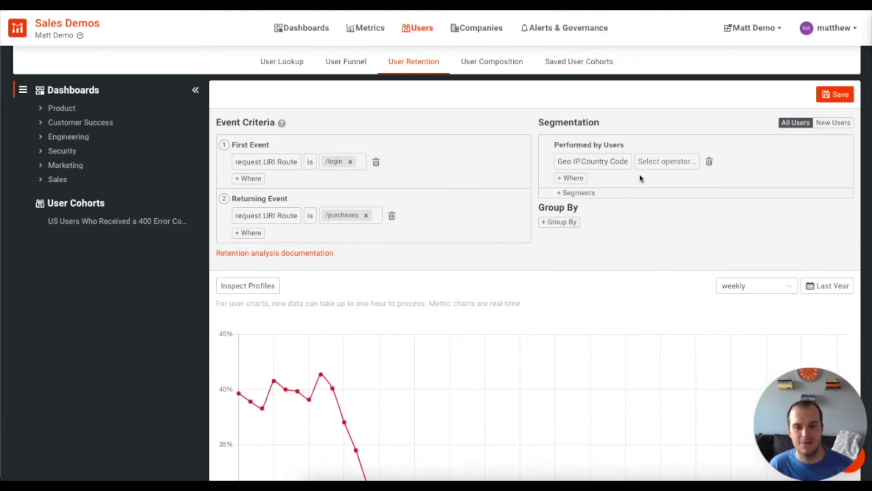
pyautogui.click(656, 166)
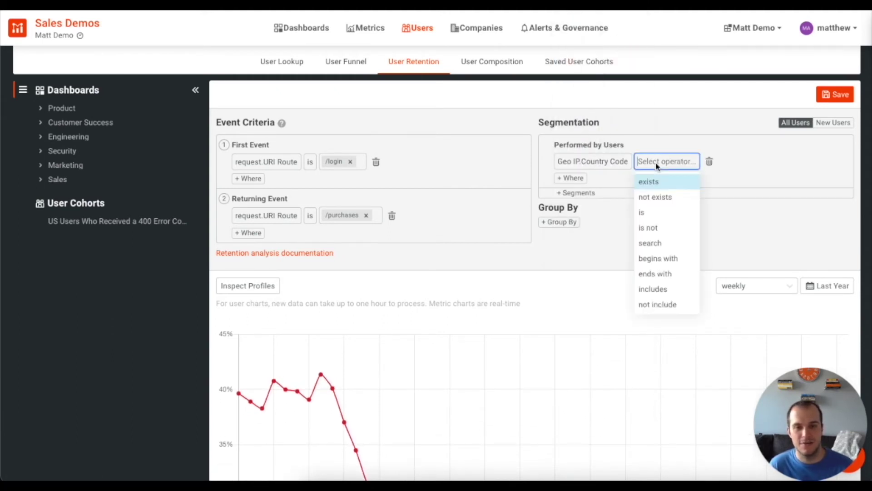
pyautogui.click(644, 212)
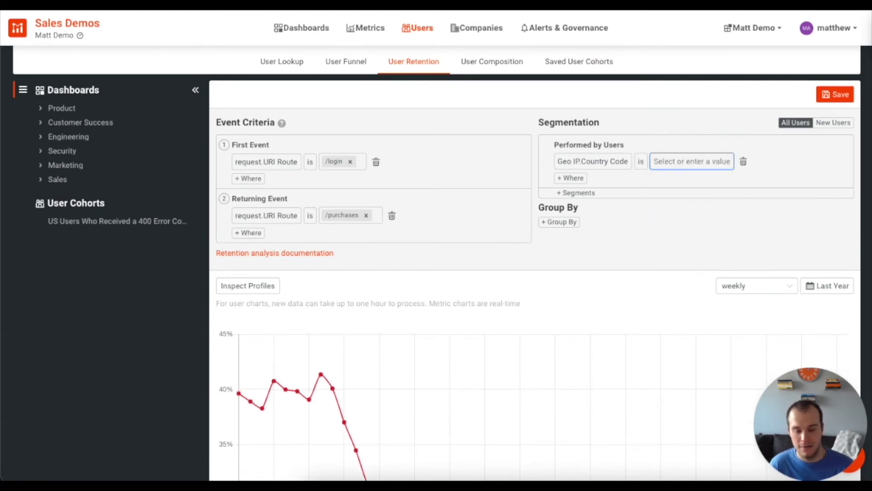
pyautogui.write('U')
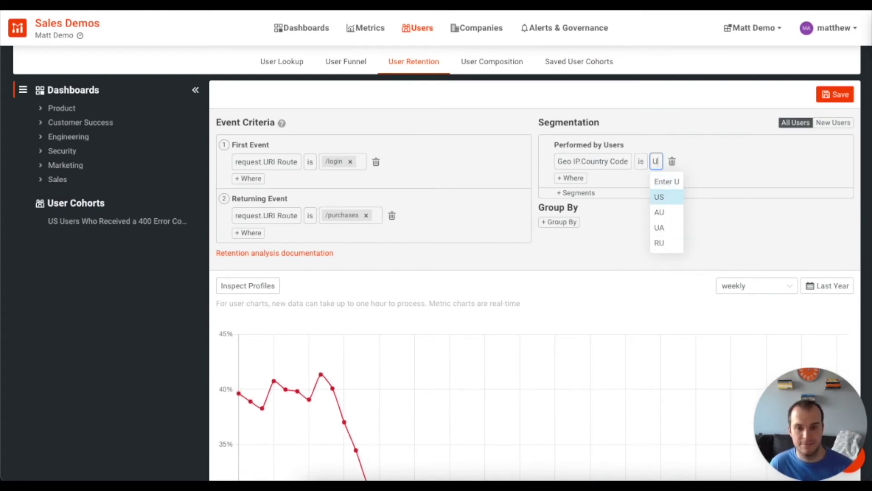
pyautogui.click(659, 196)
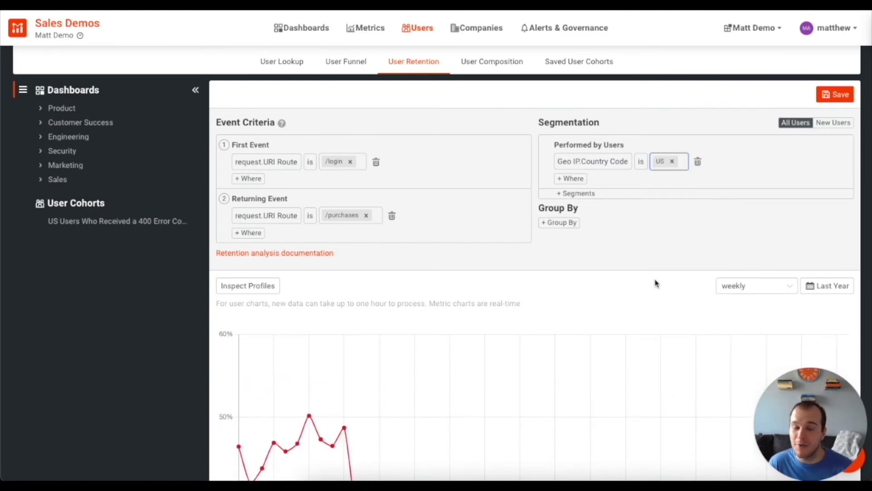
pyautogui.scroll(-6, 655, 283)
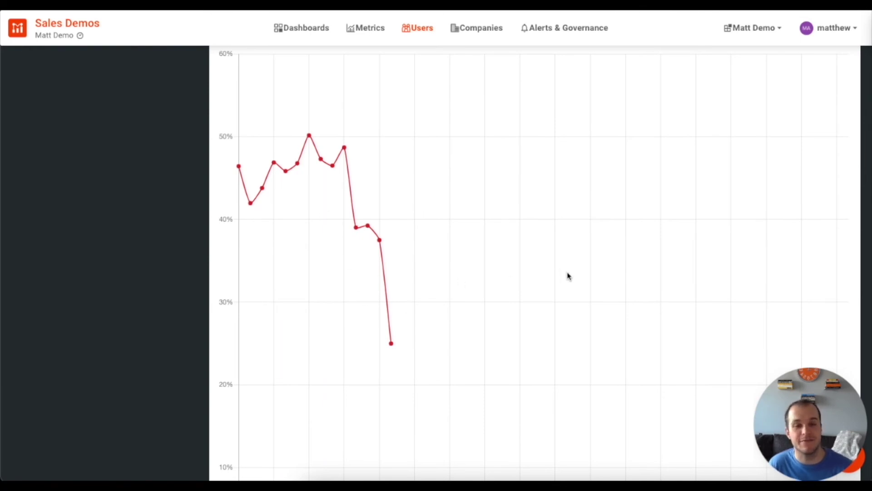
pyautogui.scroll(6, 661, 225)
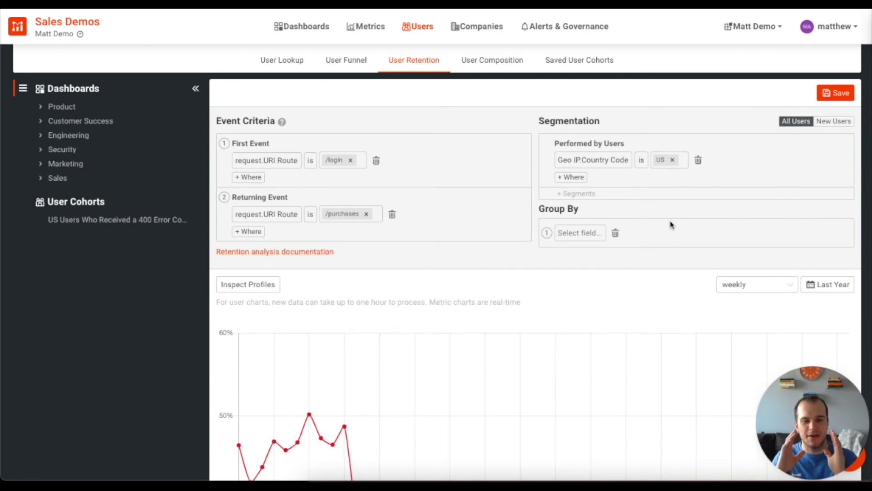
# - Group the retention analysis by the company's Company Domain, and review the per-company retention curves and weekly percentages table
pyautogui.click(588, 233)
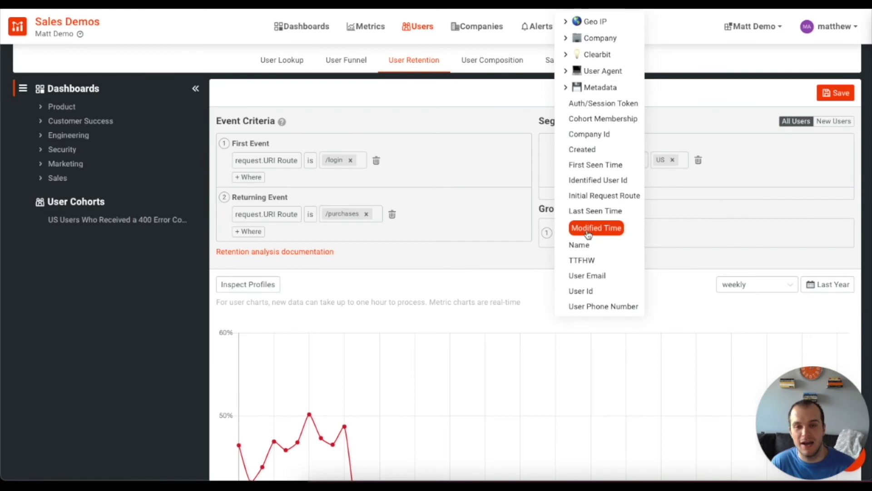
pyautogui.click(566, 37)
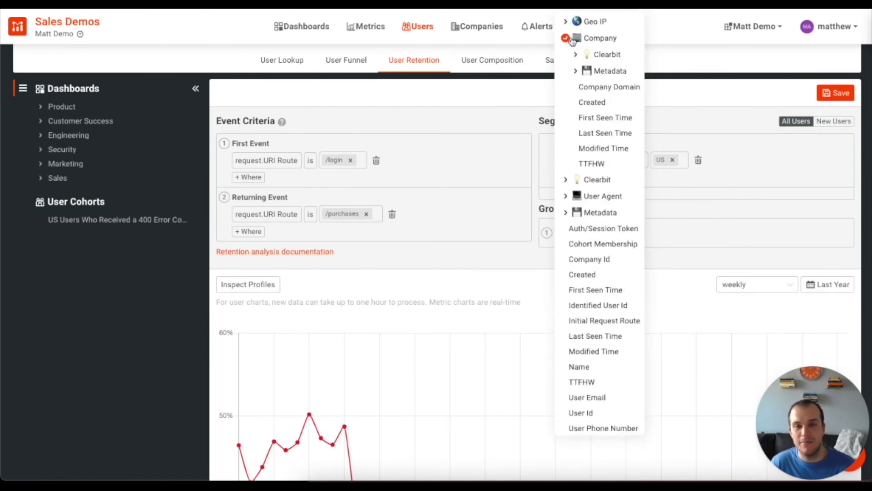
pyautogui.click(607, 87)
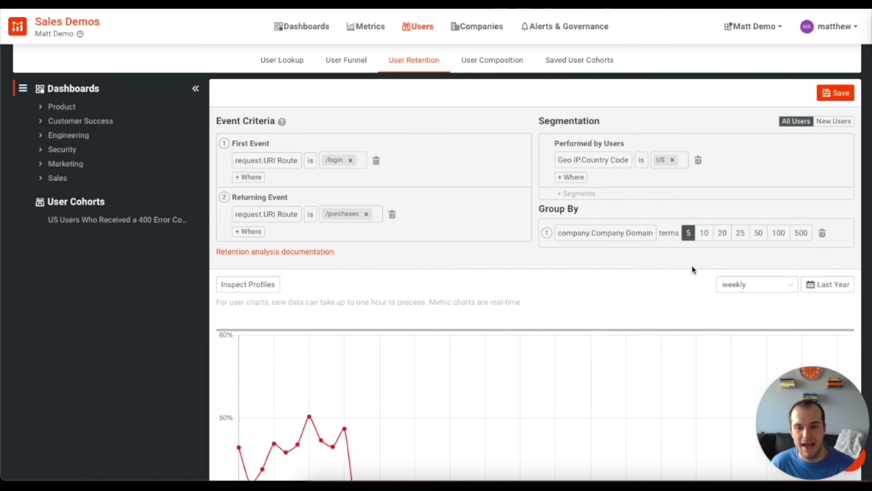
pyautogui.scroll(-10, 666, 283)
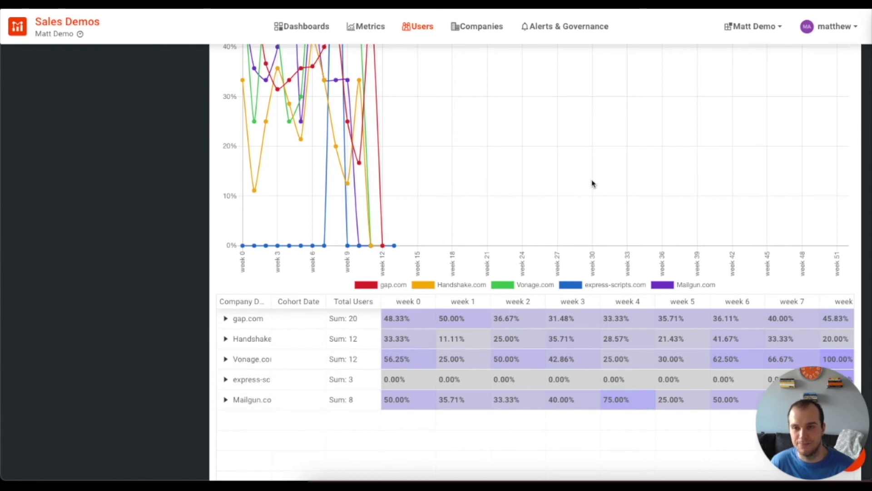
pyautogui.scroll(2, 592, 183)
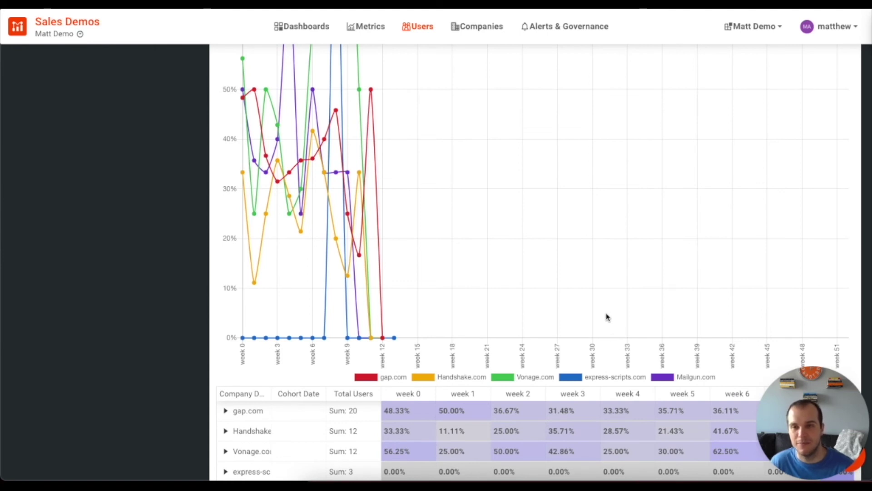
pyautogui.scroll(2, 590, 313)
pyautogui.scroll(5, 578, 310)
pyautogui.scroll(-1, 569, 313)
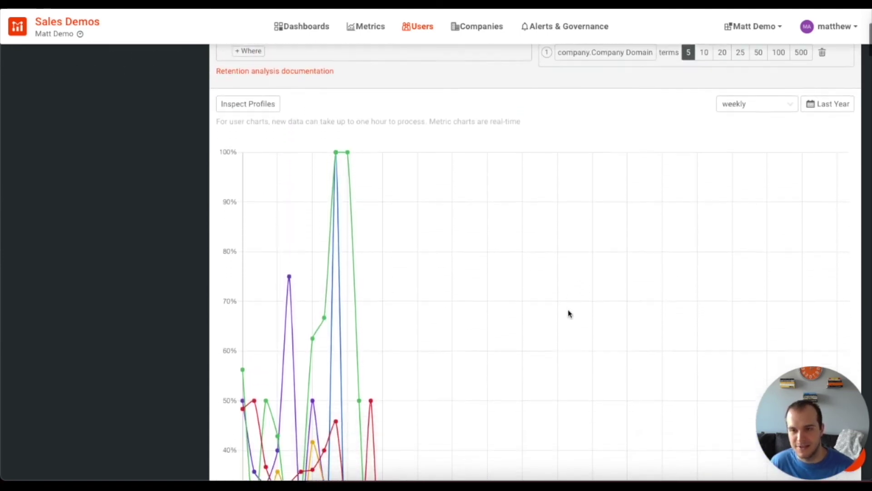